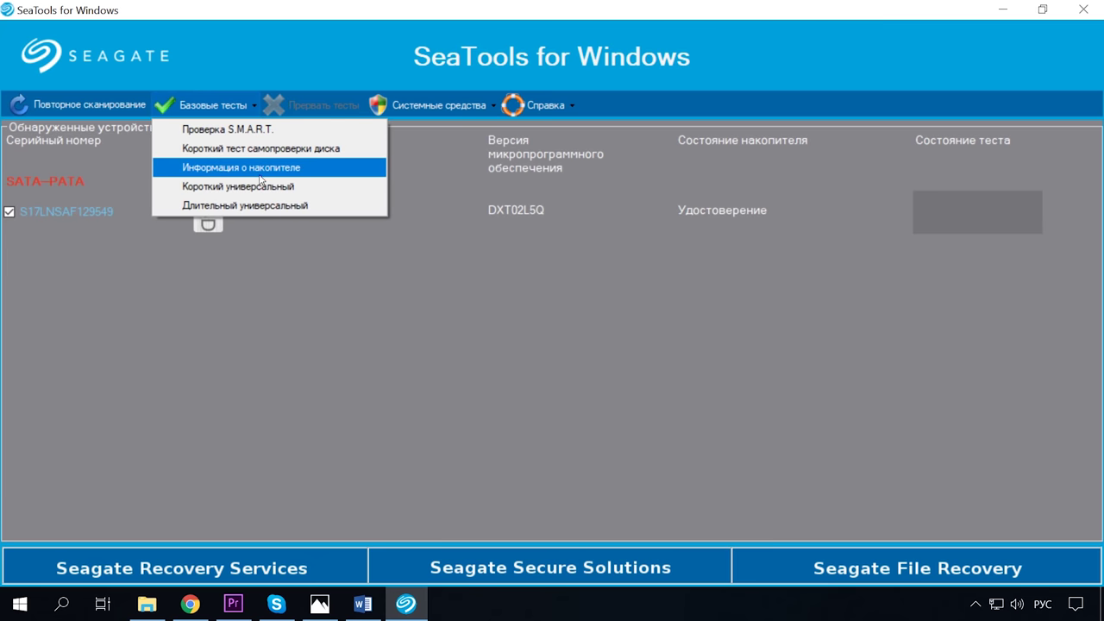
Display the detailed drive information for the Samsung SSD and close it again.
left_click(259, 179)
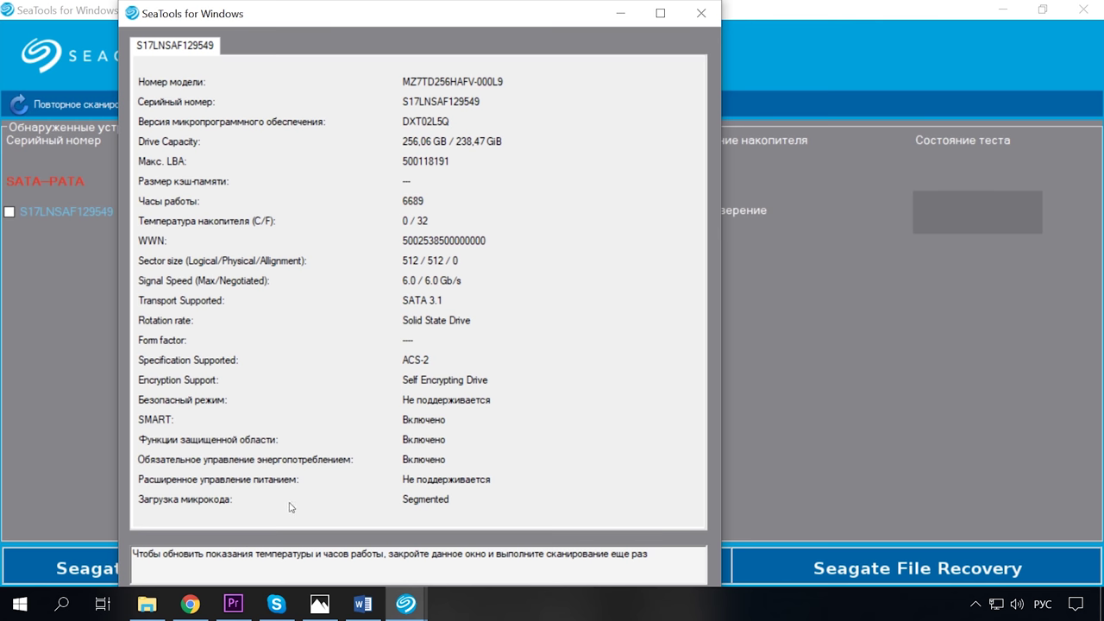
left_click(700, 13)
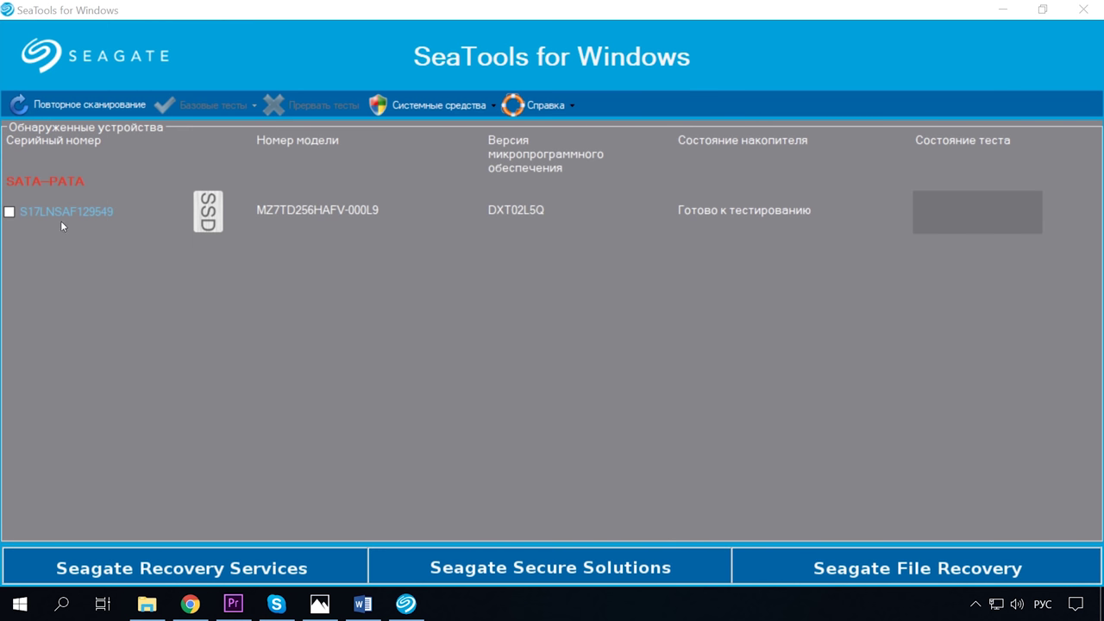
Select the SSD for testing and look over the available system tools, including the Microsoft ones.
left_click(10, 213)
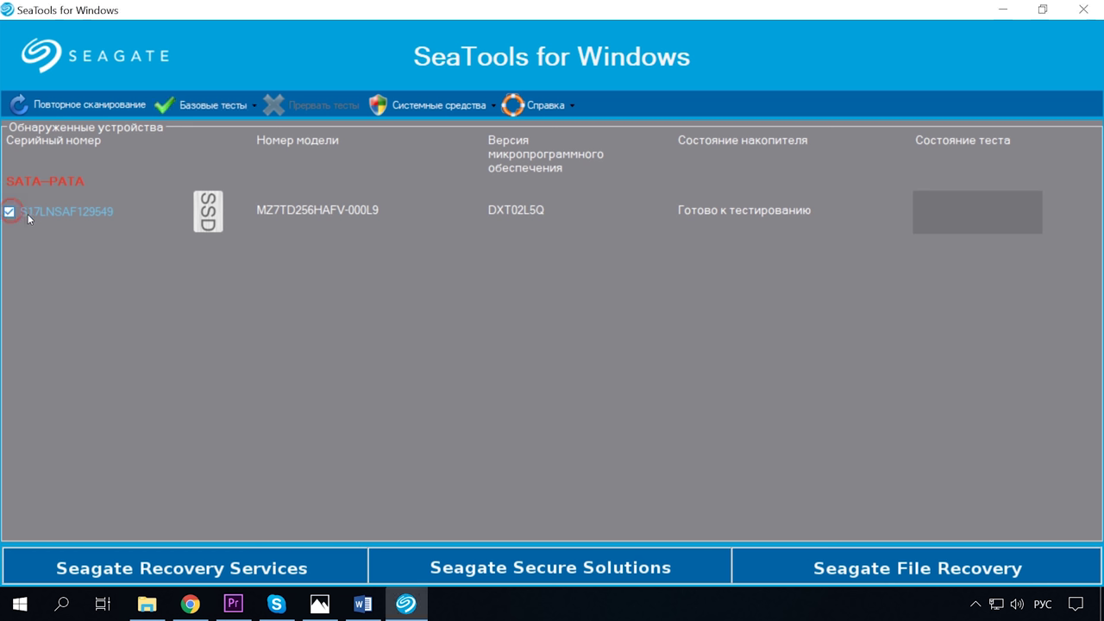
left_click(239, 247)
left_click(491, 111)
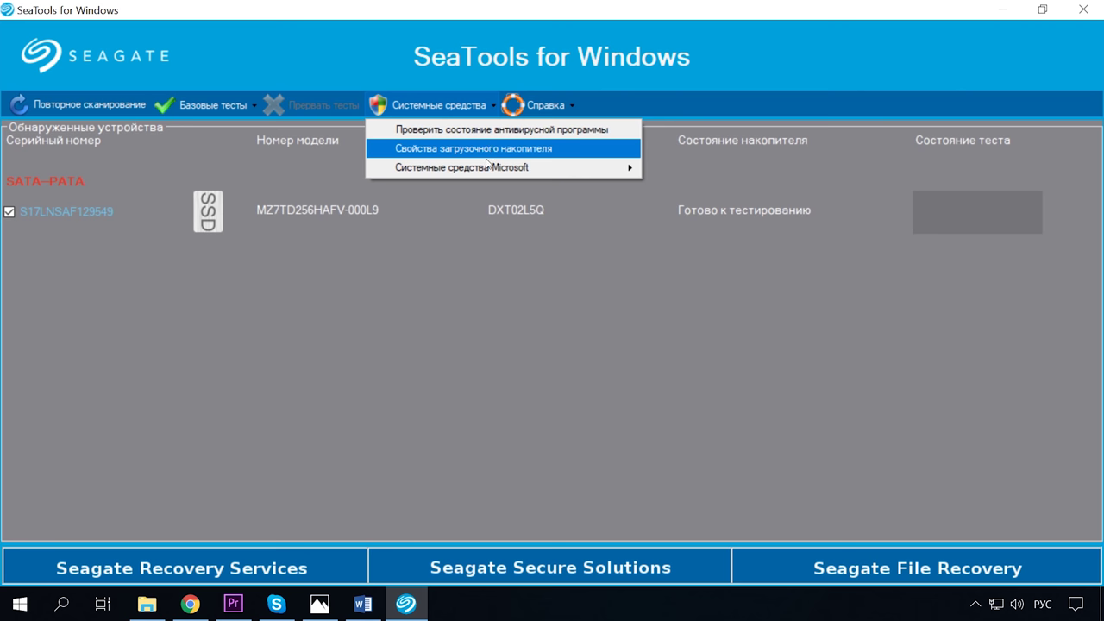
mouse_move(486, 169)
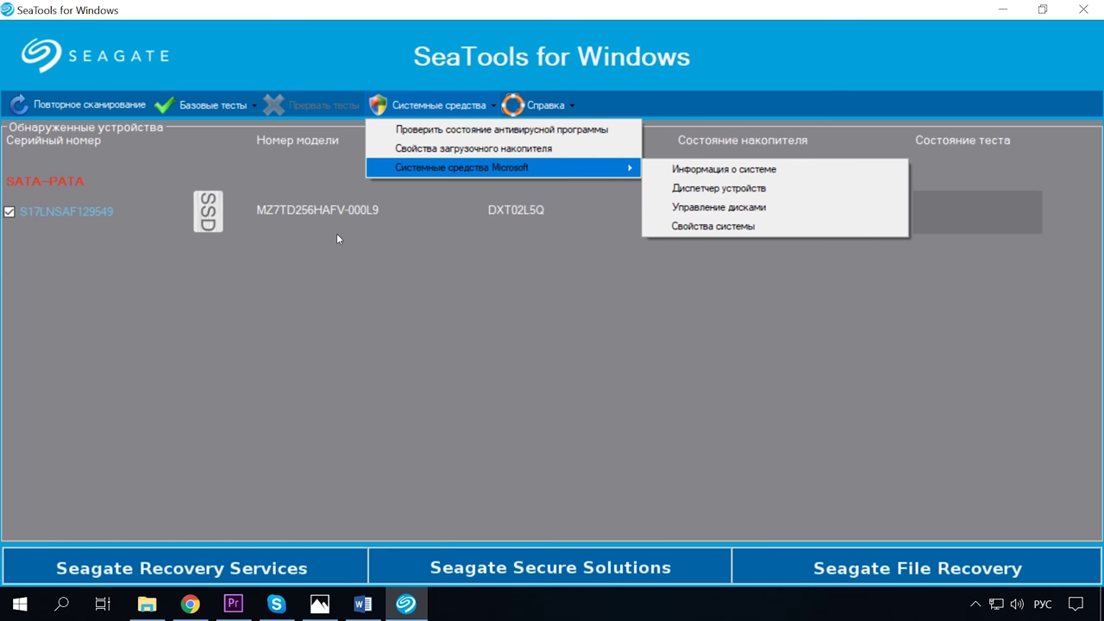
left_click(257, 231)
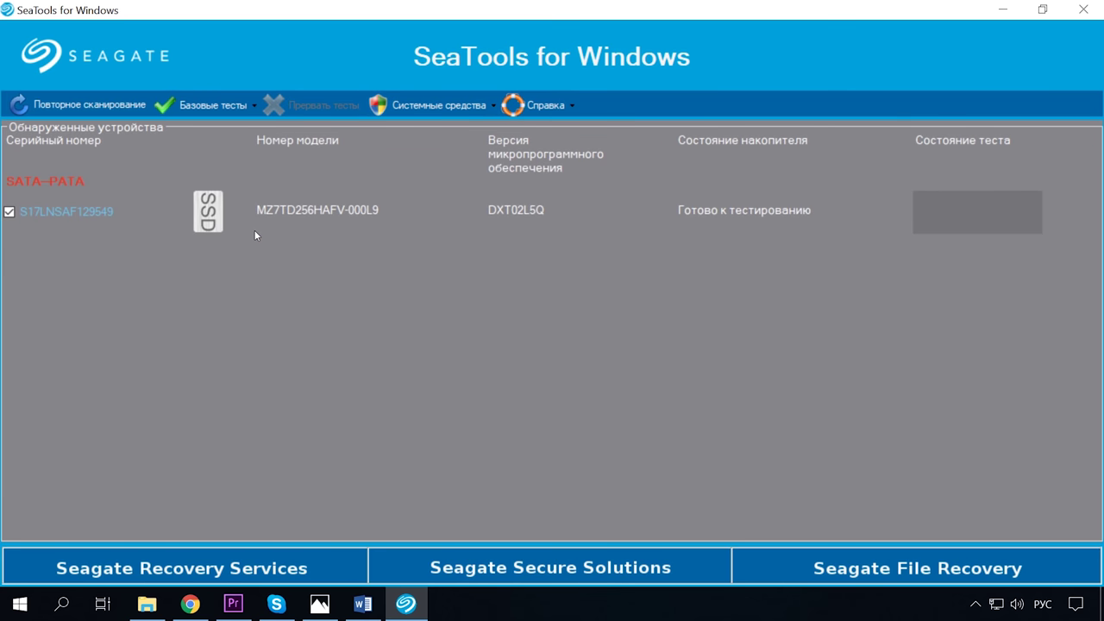
Run the basic S.M.A.R.T. check on the selected SSD.
left_click(229, 105)
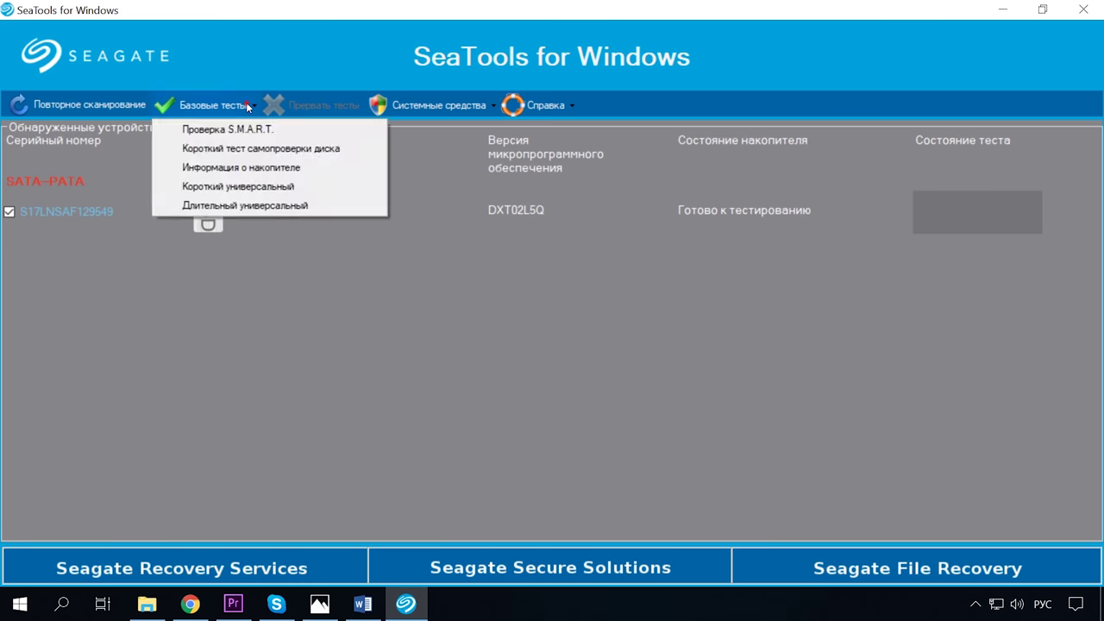
left_click(235, 103)
left_click(228, 103)
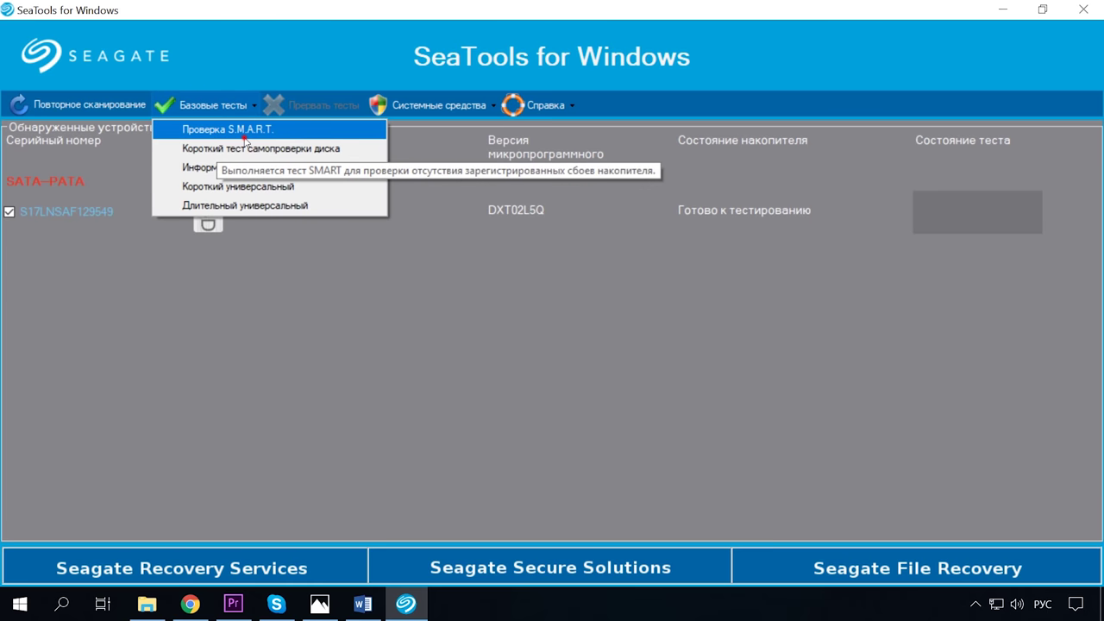
left_click(224, 130)
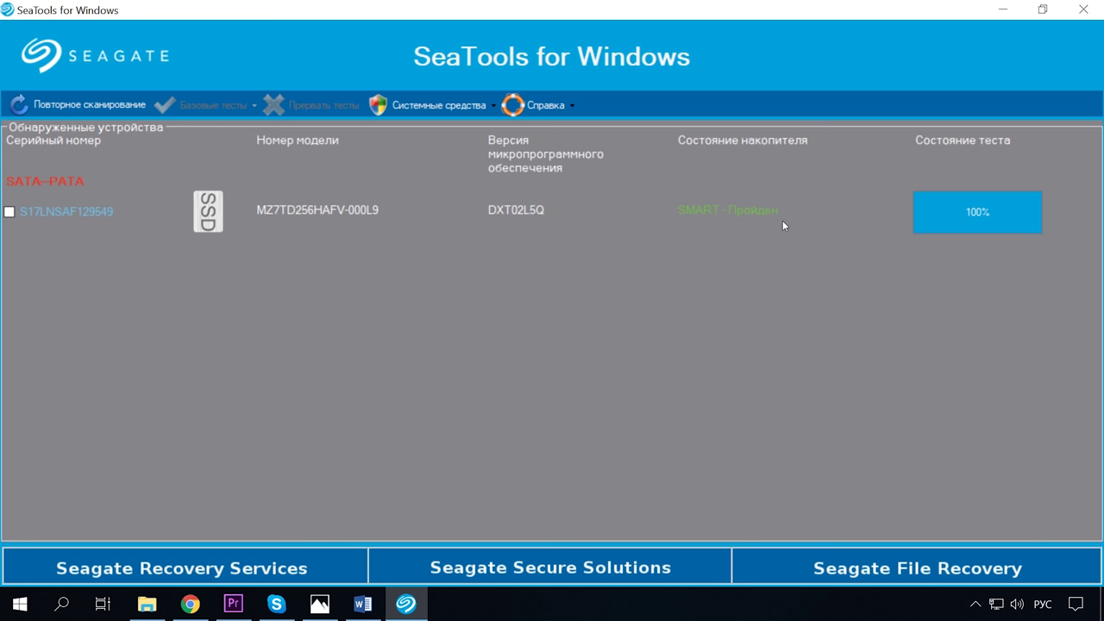
Select the SSD again and bring up the choice of basic tests.
left_click(38, 209)
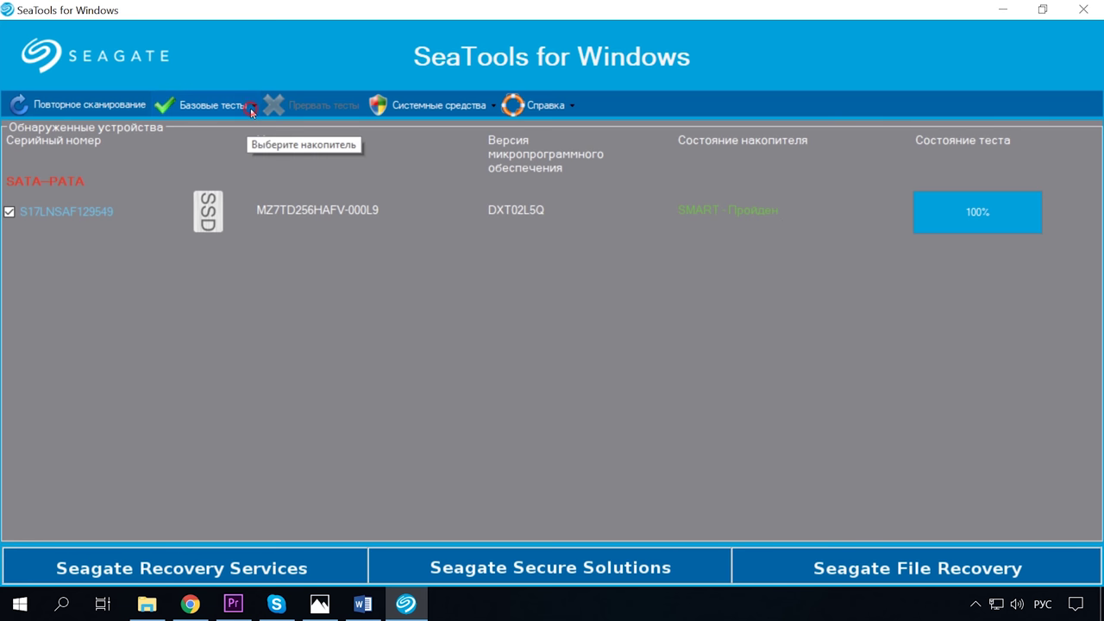
left_click(251, 107)
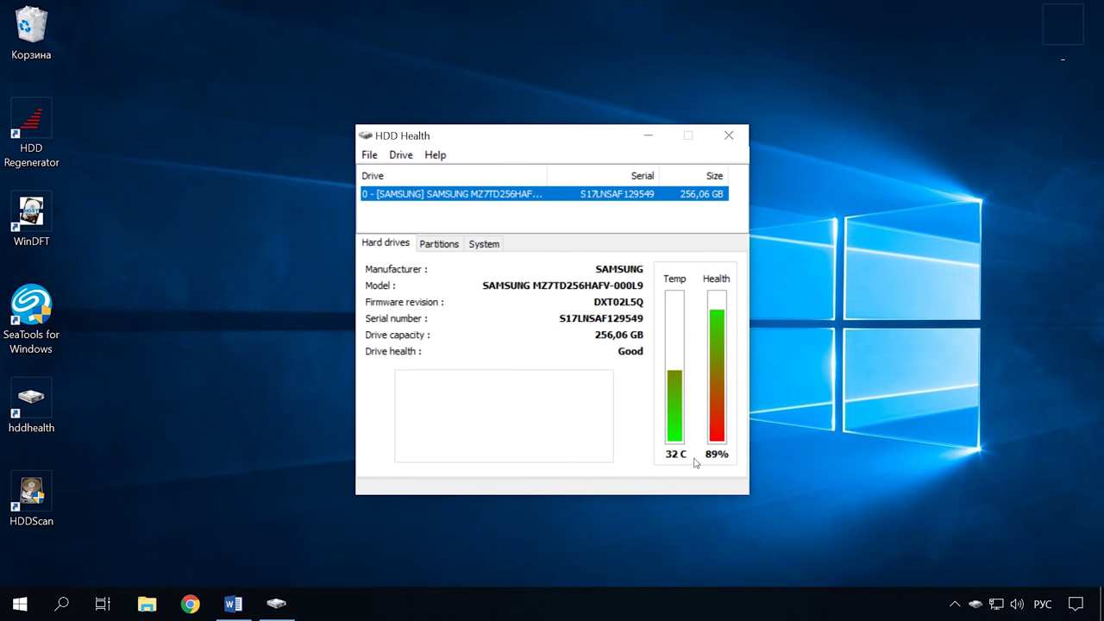
In HDD Health, view the partition and system information and return to the hard drive overview.
left_click(439, 245)
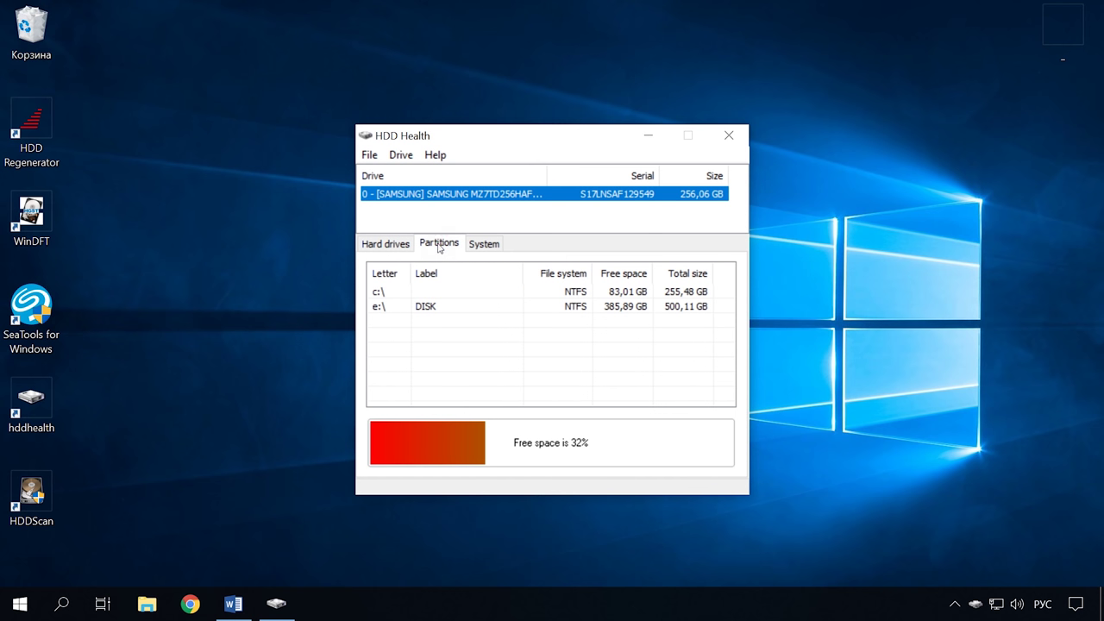
left_click(482, 245)
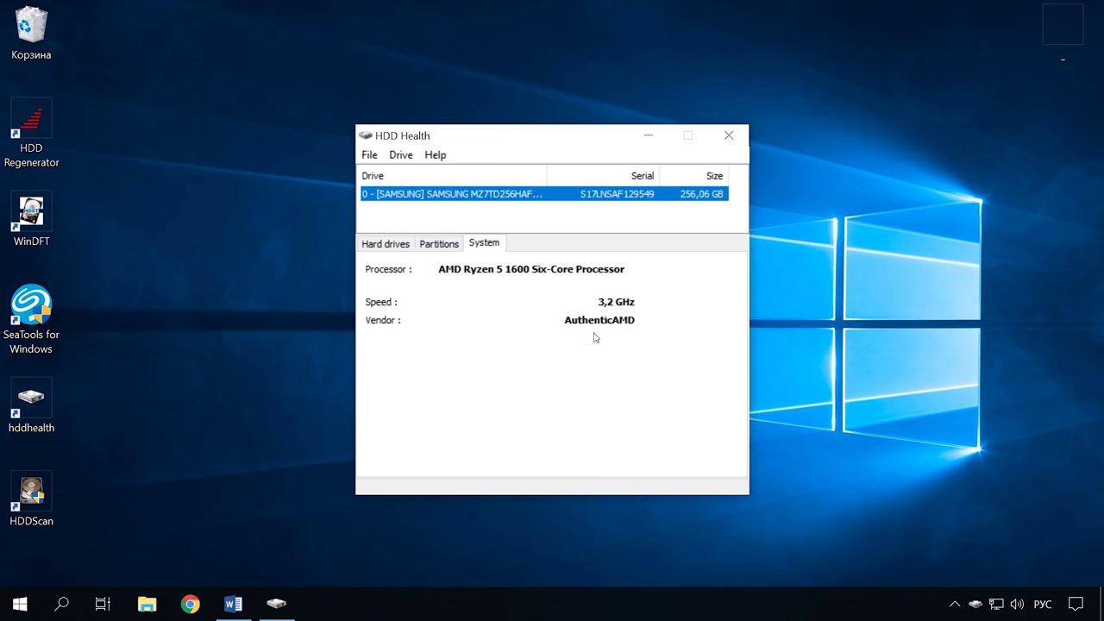
left_click(385, 247)
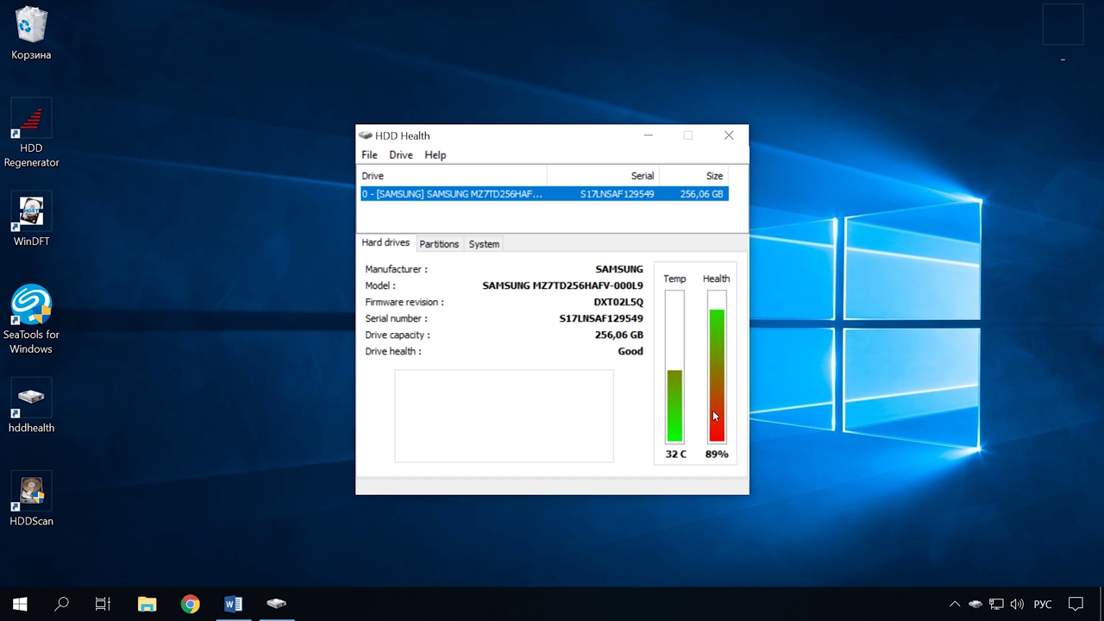
Display the Samsung drive's SMART attributes, read through the whole list and close it.
left_click(400, 154)
left_click(439, 176)
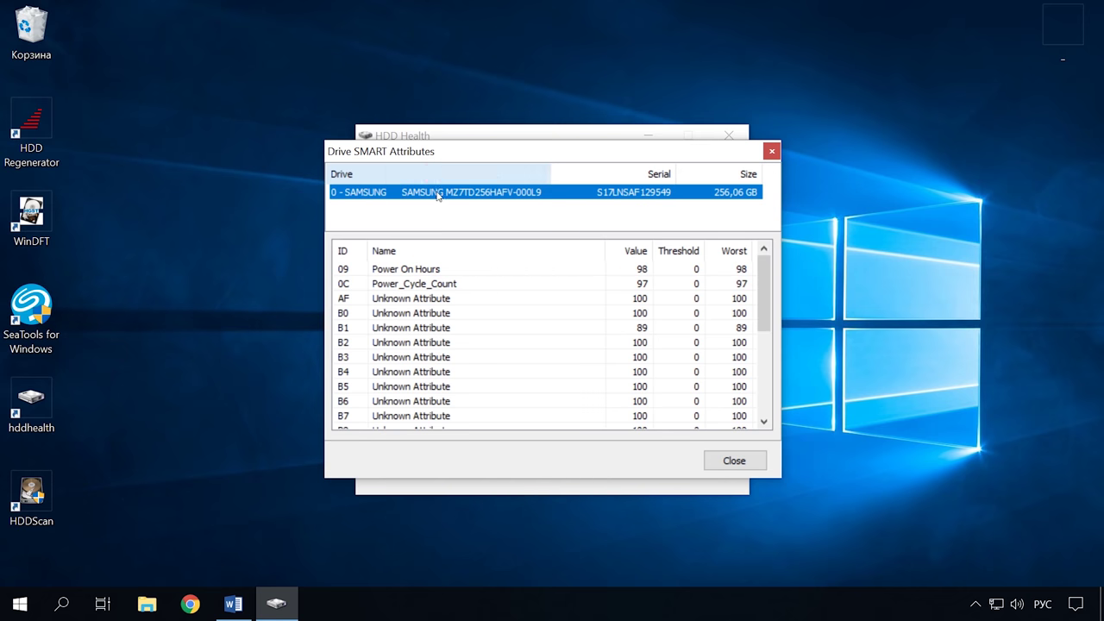
scroll(420, 306, "down", 5)
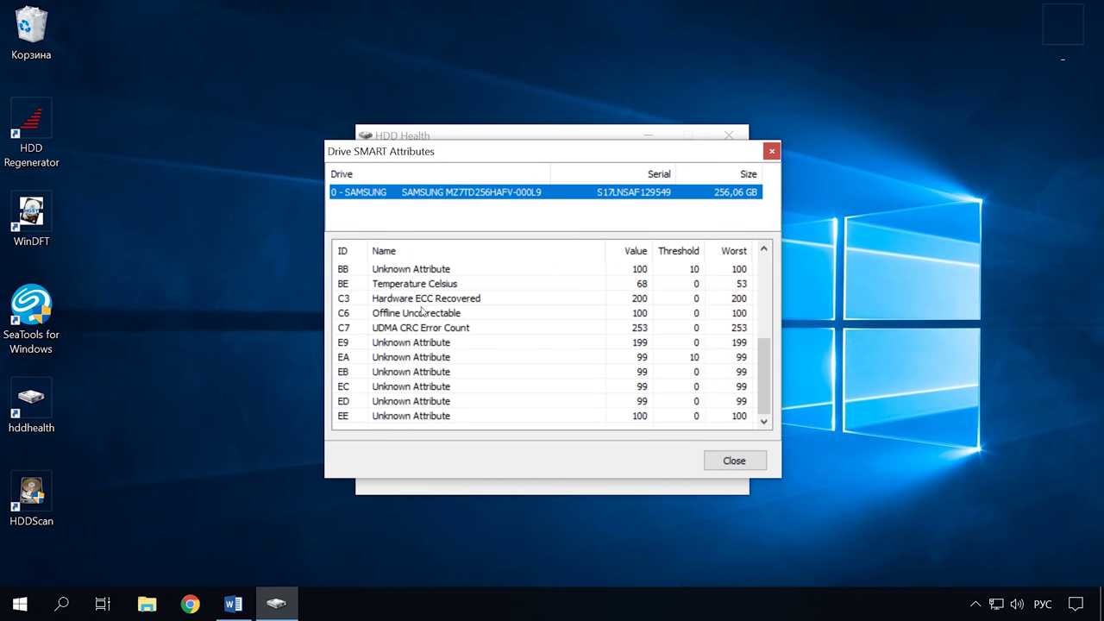
scroll(421, 312, "up", 5)
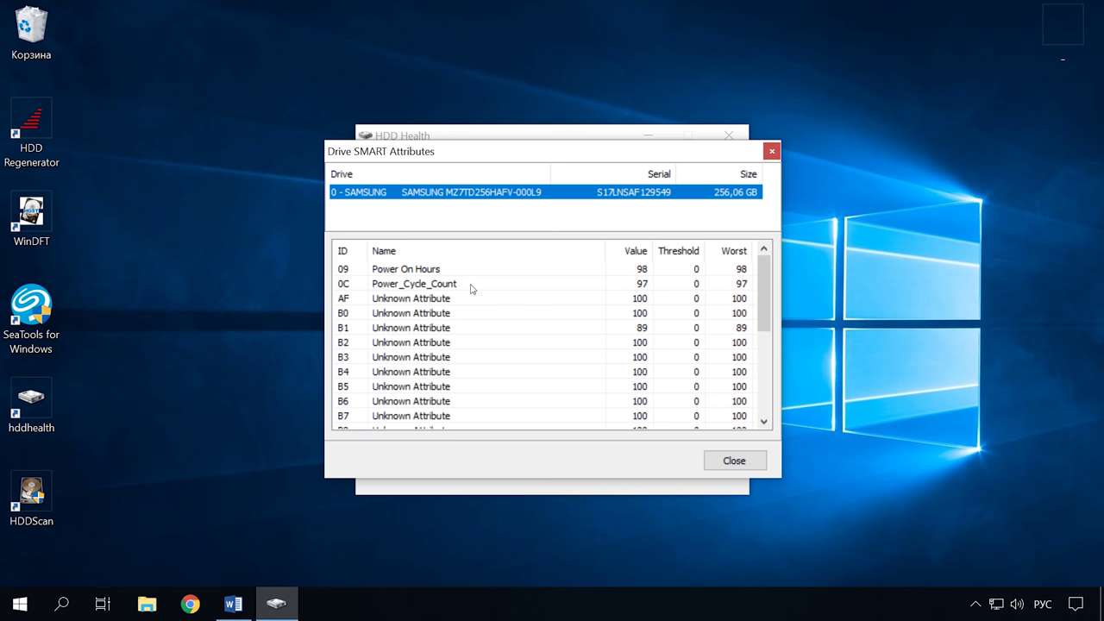
left_click(772, 151)
Display the extended information for the Samsung drive, read through the supported features and close it.
left_click(400, 154)
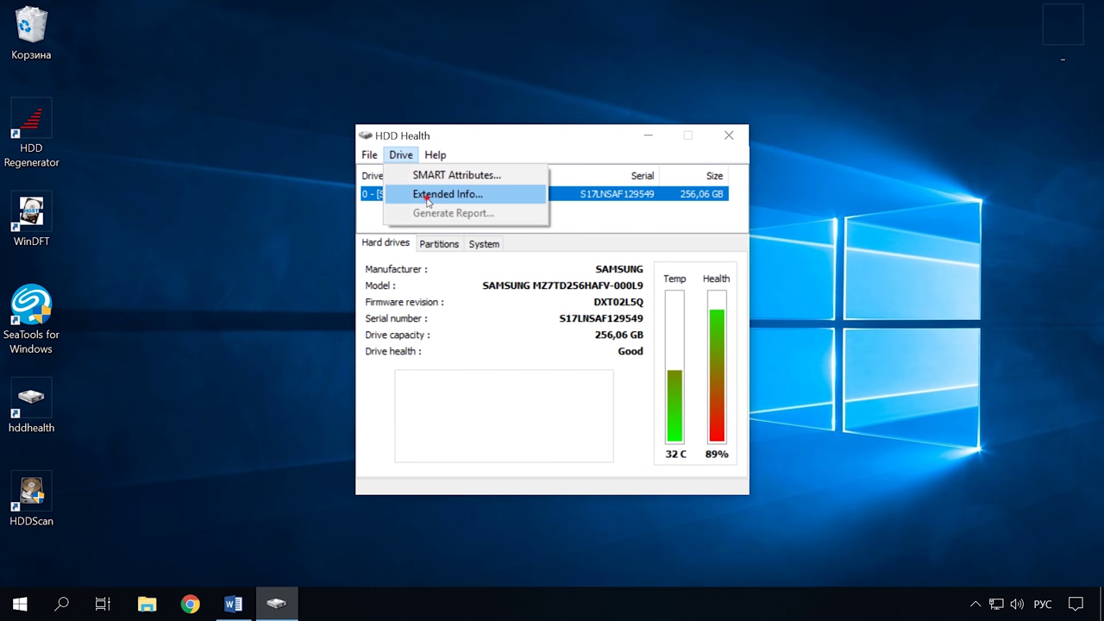
left_click(428, 199)
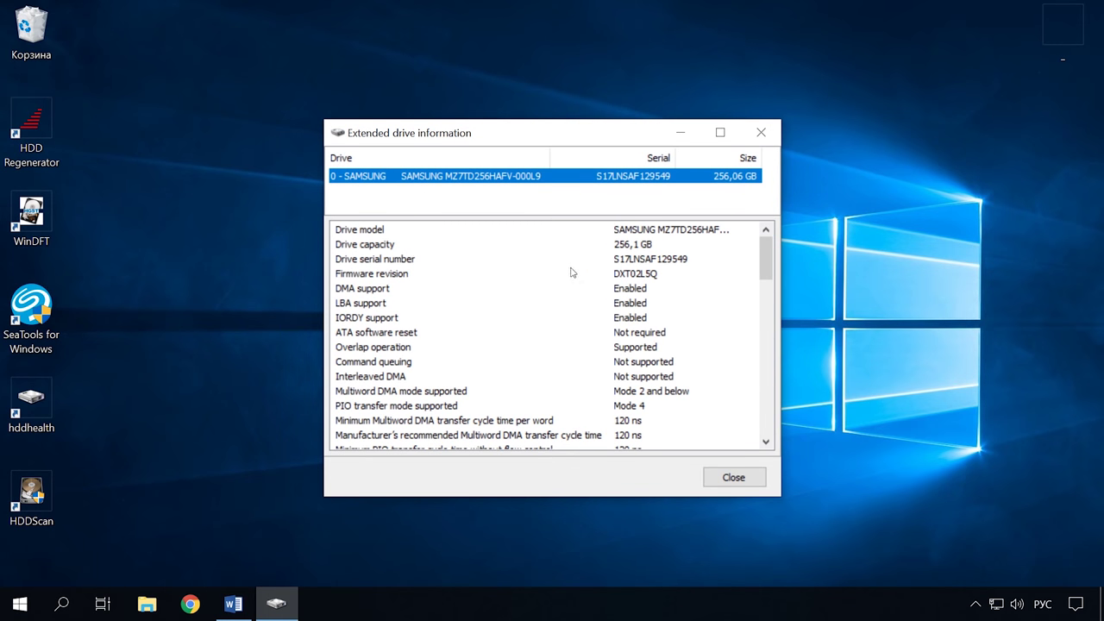
scroll(570, 273, "down", 4)
scroll(569, 273, "down", 6)
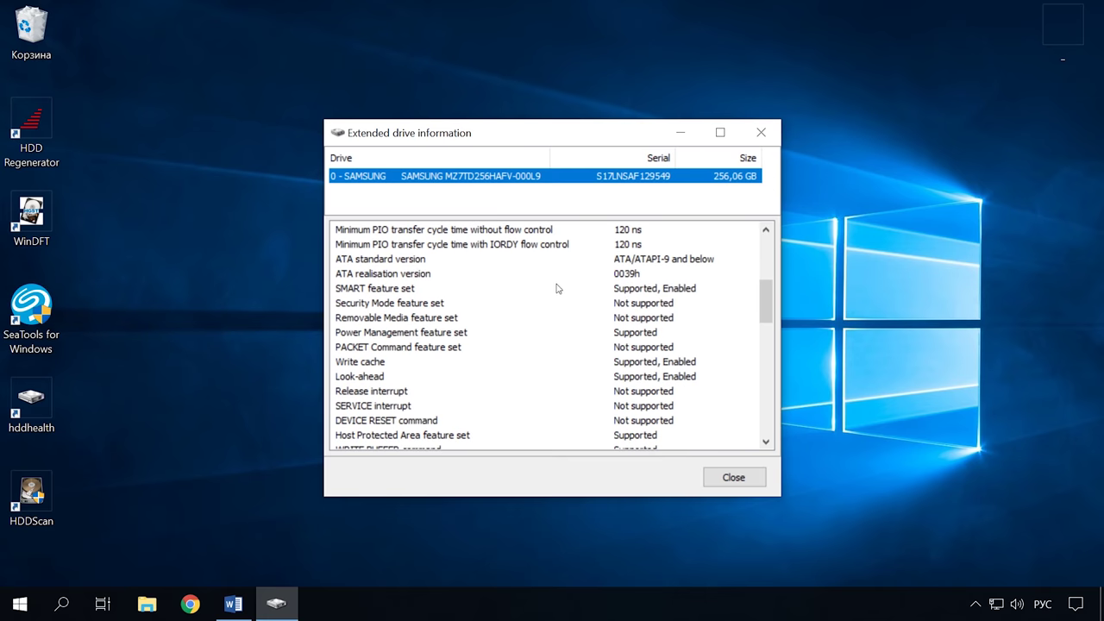
scroll(559, 289, "down", 8)
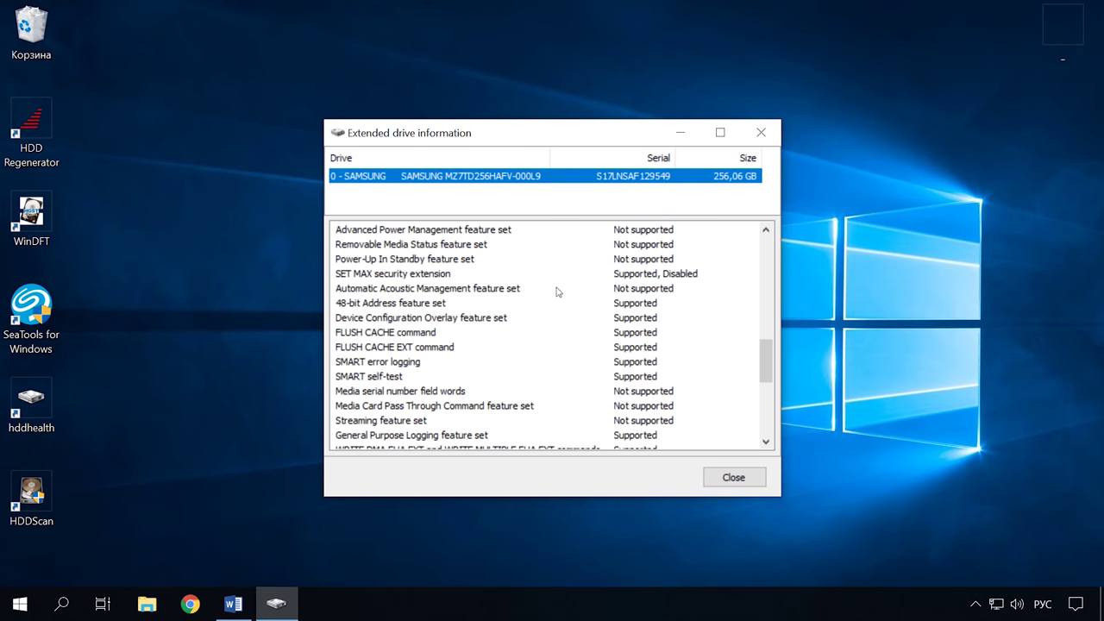
left_click(754, 480)
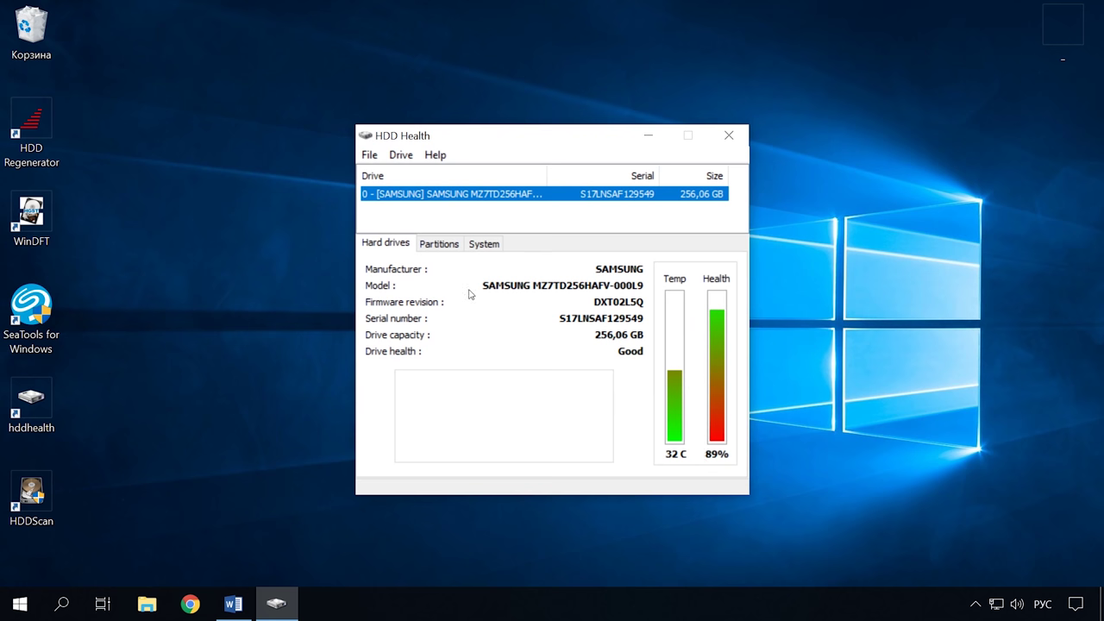
Check the partitions' free space and the system details once more.
left_click(452, 247)
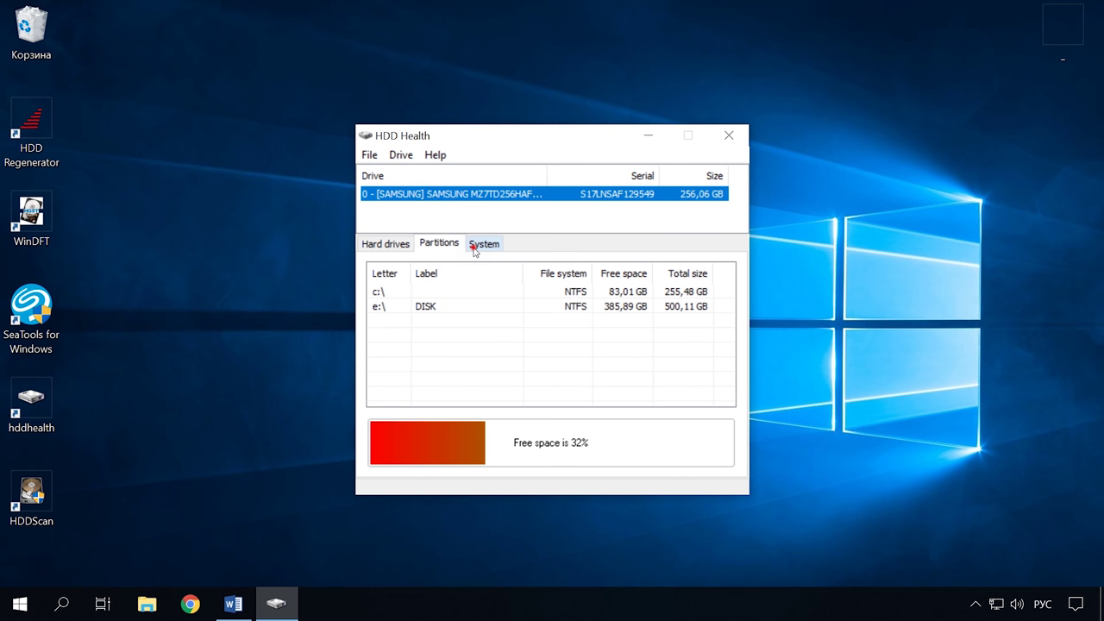
left_click(476, 246)
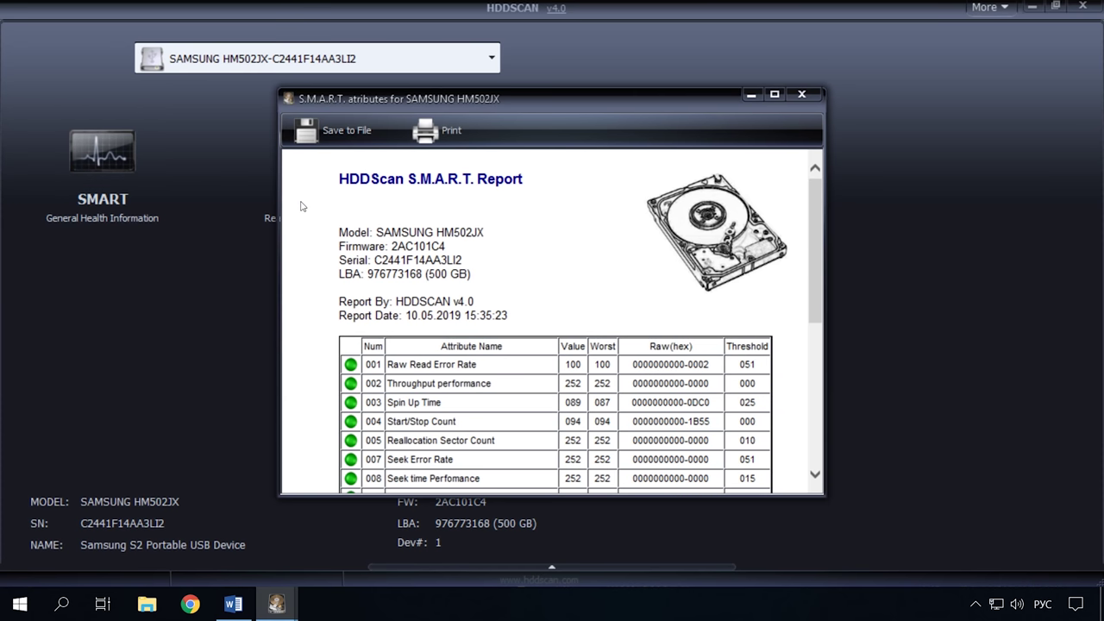
In HDDScan, read the S.M.A.R.T. report for the SAMSUNG HM502JX to its end and close it.
scroll(397, 348, "down", 5)
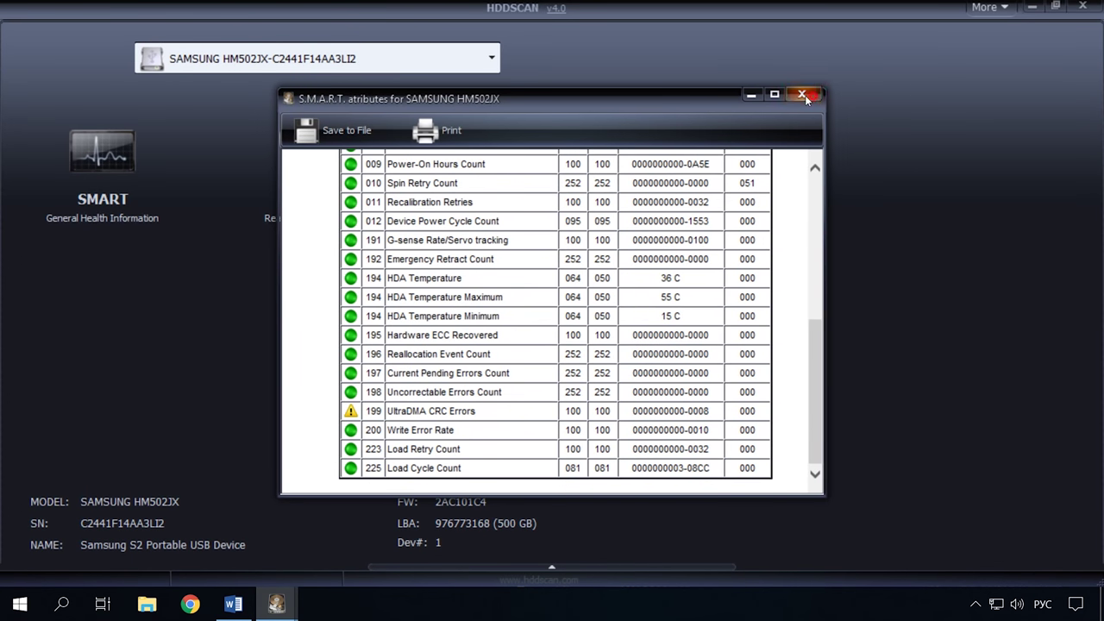
left_click(801, 94)
Look over the available read and write tests, the tools and the list of selectable drives.
left_click(301, 207)
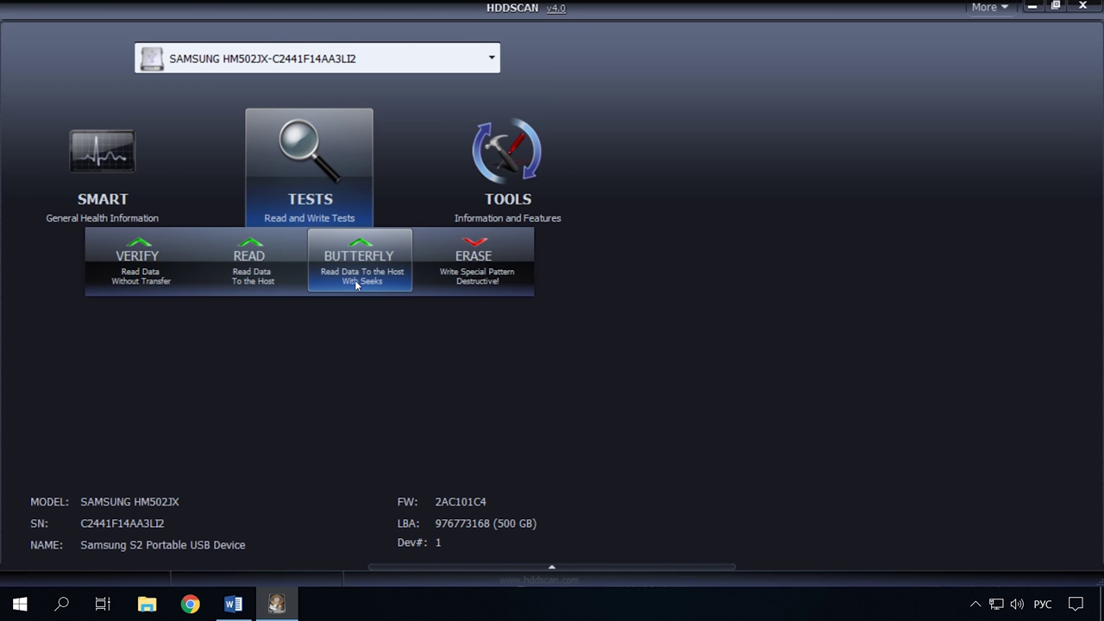
left_click(546, 204)
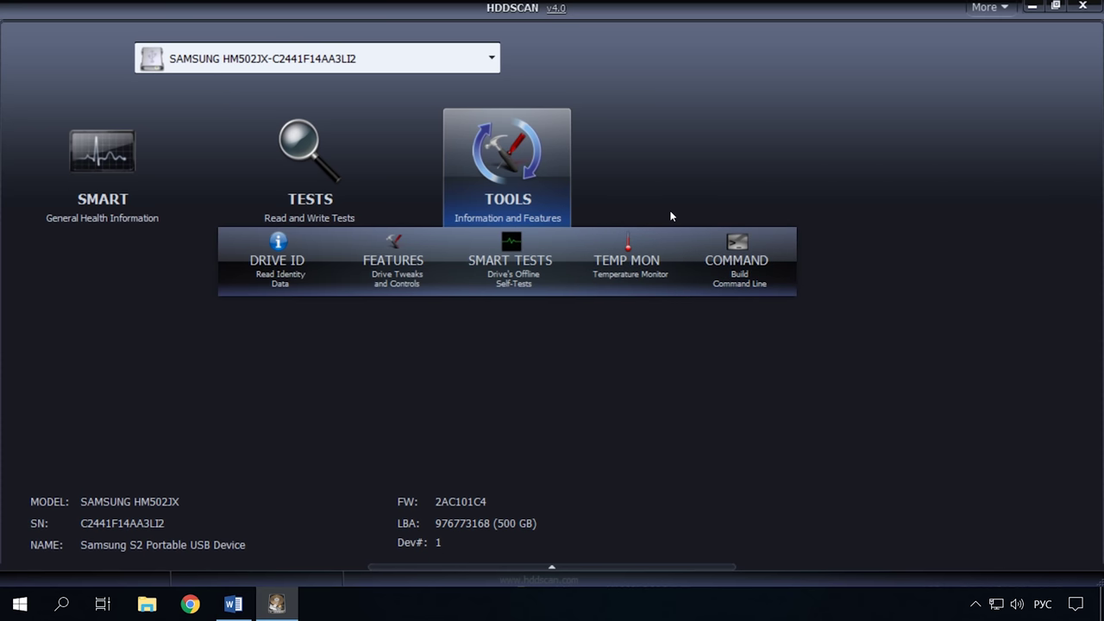
left_click(485, 57)
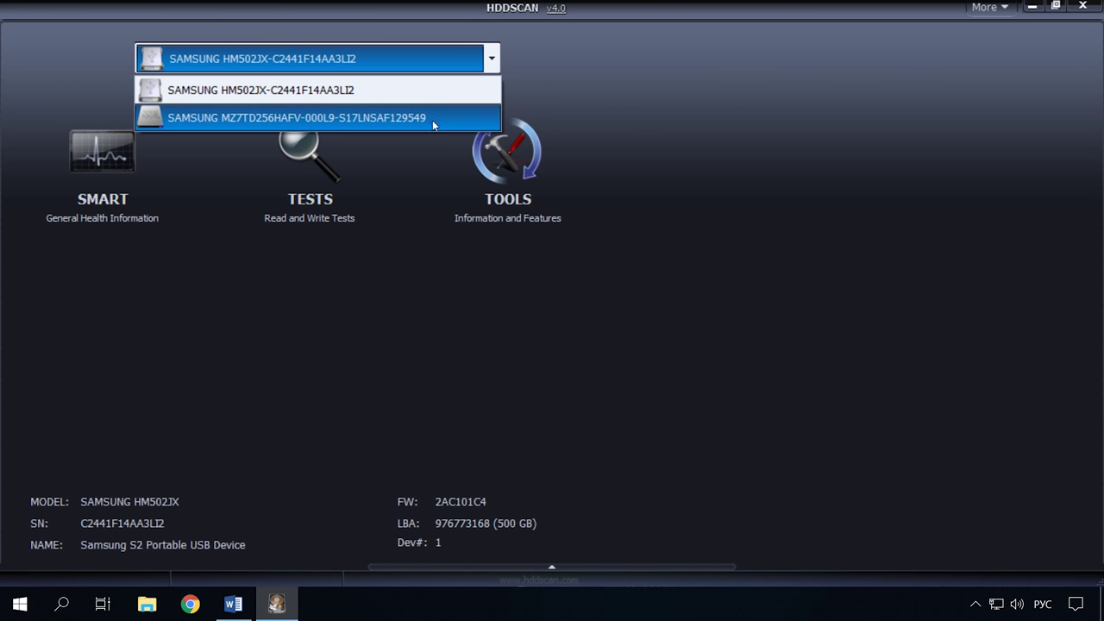
left_click(574, 141)
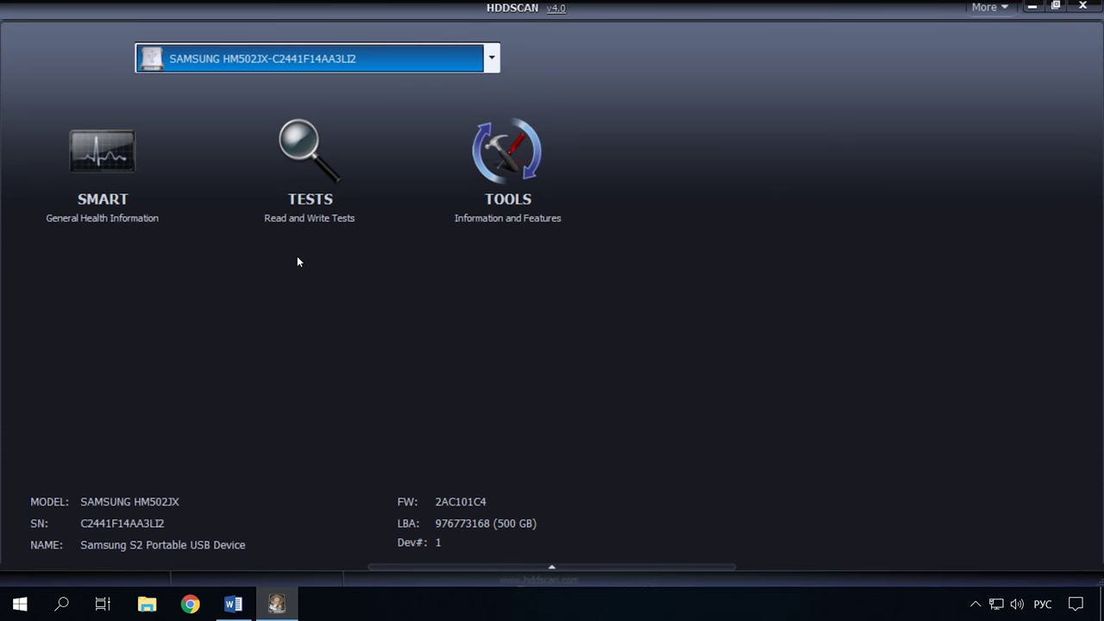
left_click(296, 214)
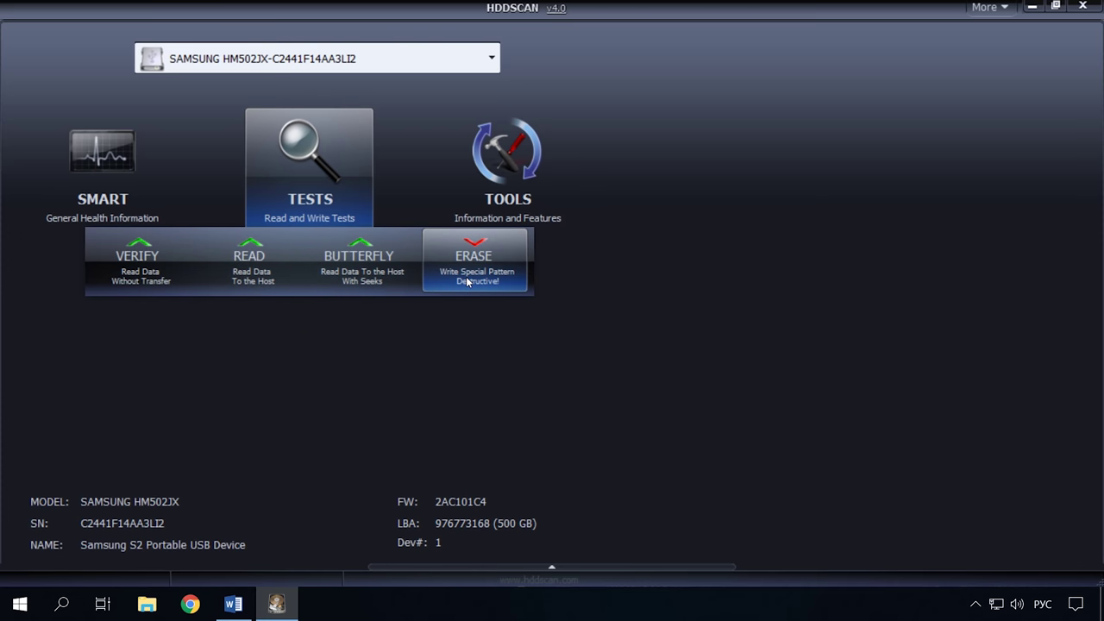
Start the temperature monitor for the SAMSUNG HM502JX and open its running task for details.
left_click(501, 201)
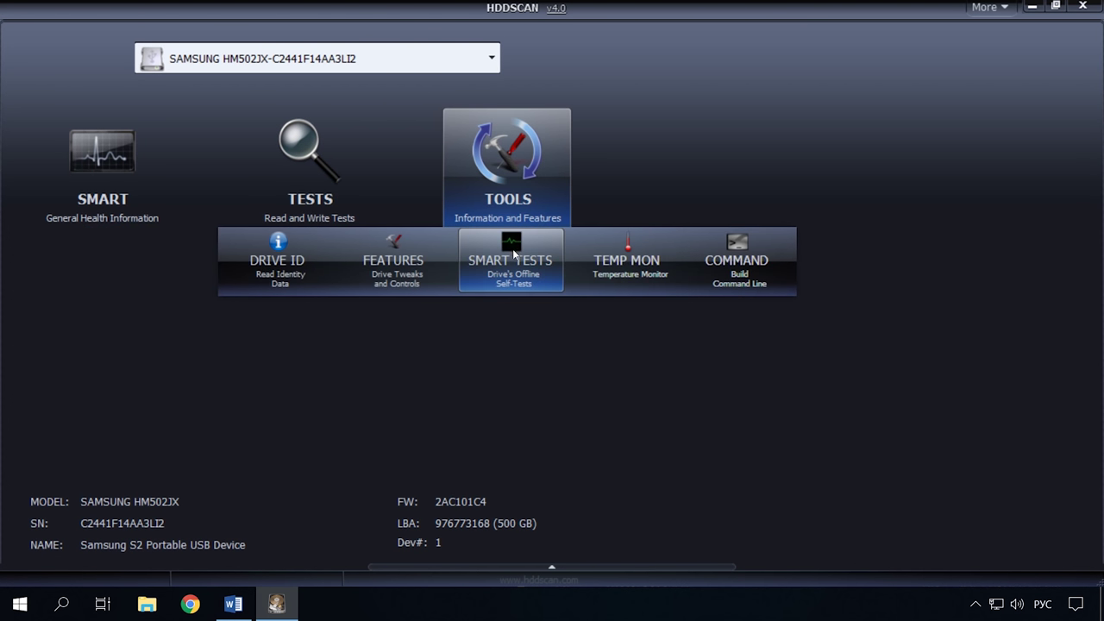
left_click(643, 275)
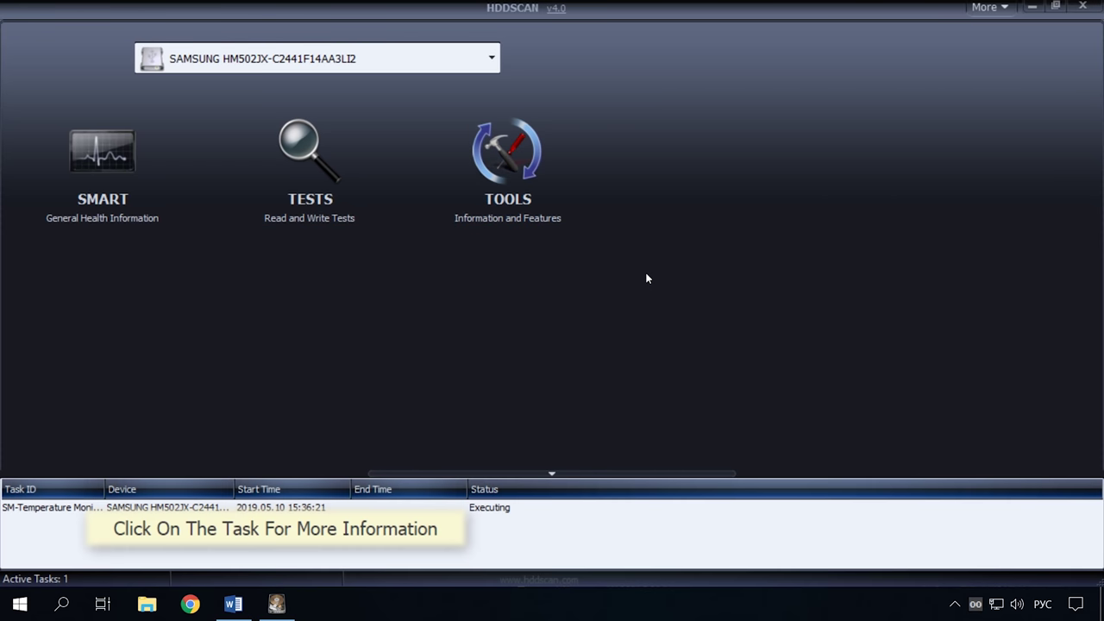
left_click(234, 509)
right_click(222, 509)
left_click(219, 512)
left_click_drag(539, 221, 628, 288)
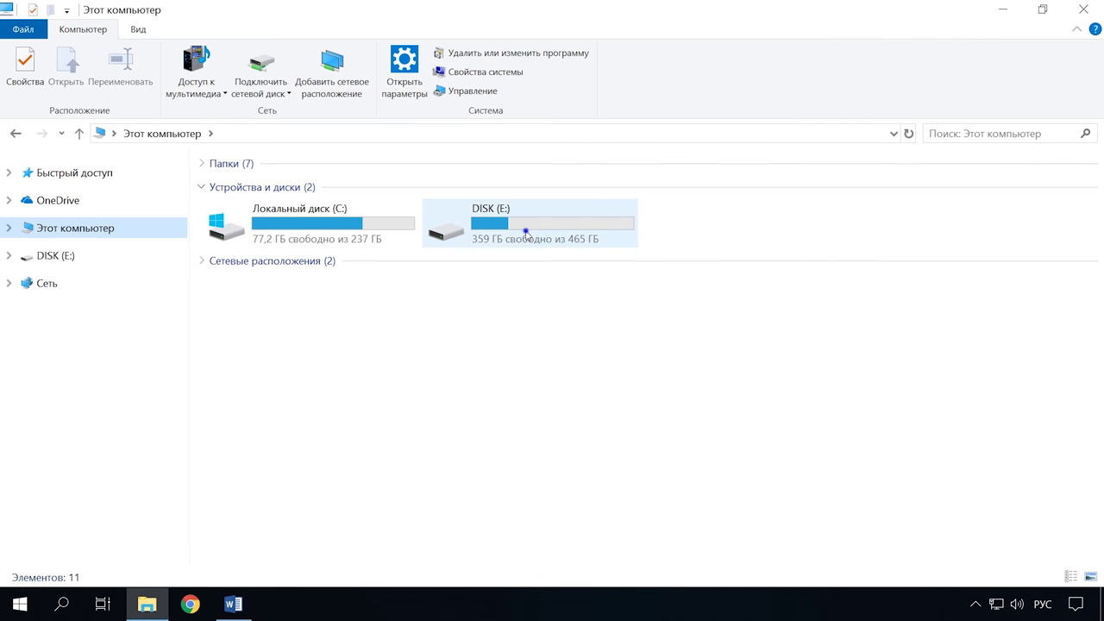
In File Explorer, check DISK (E:) for file system errors from its properties and read the resulting Chkdsk event report.
right_click(528, 237)
left_click(609, 582)
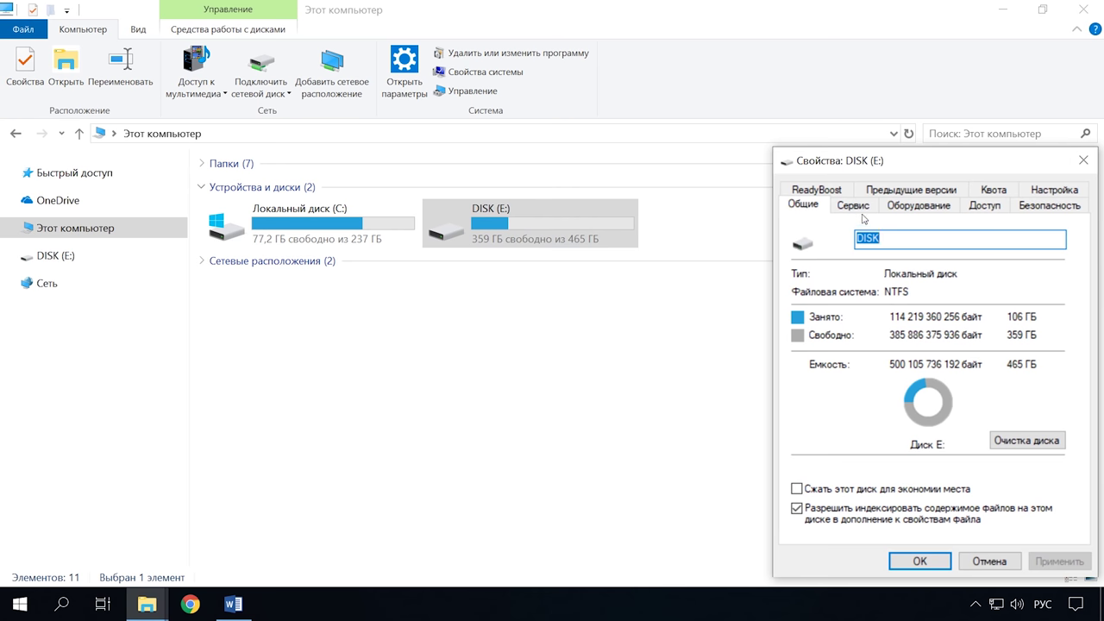
left_click(854, 206)
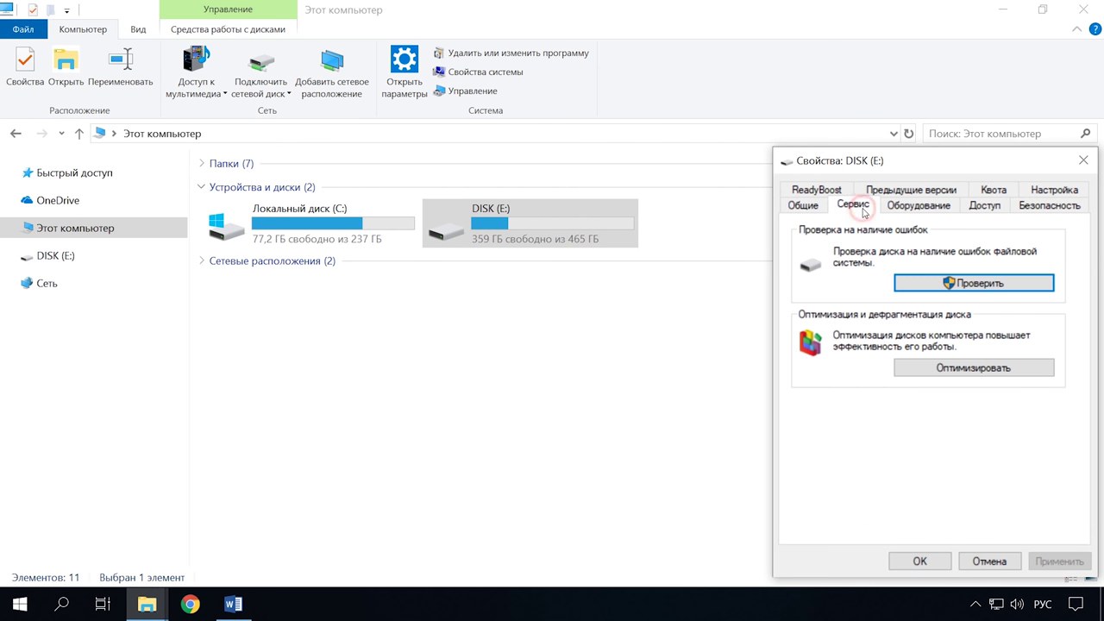
left_click(983, 284)
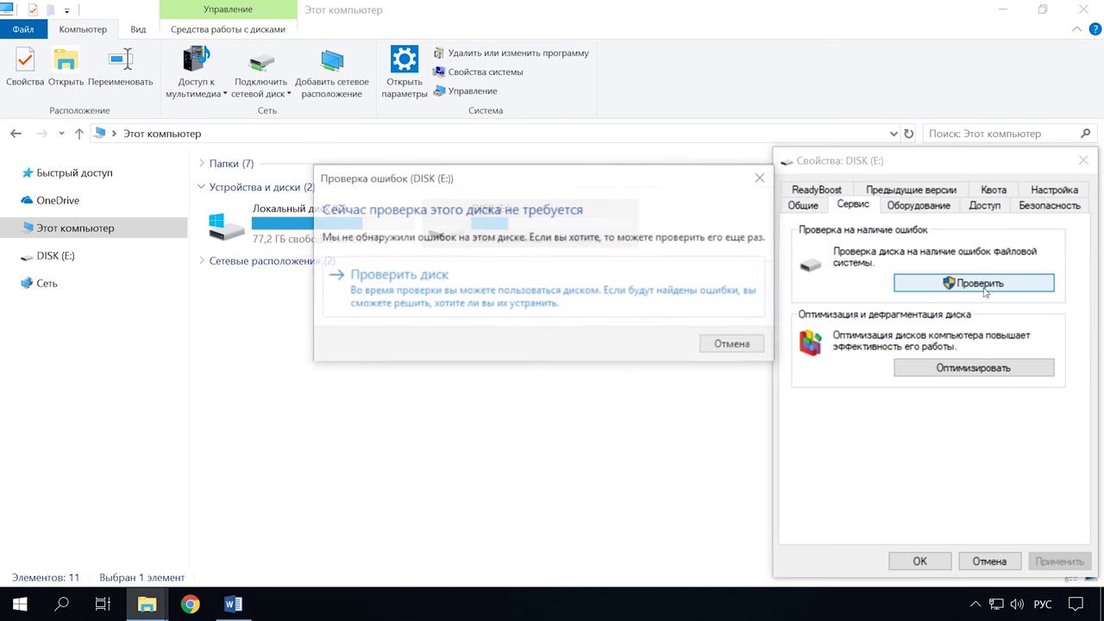
left_click(520, 296)
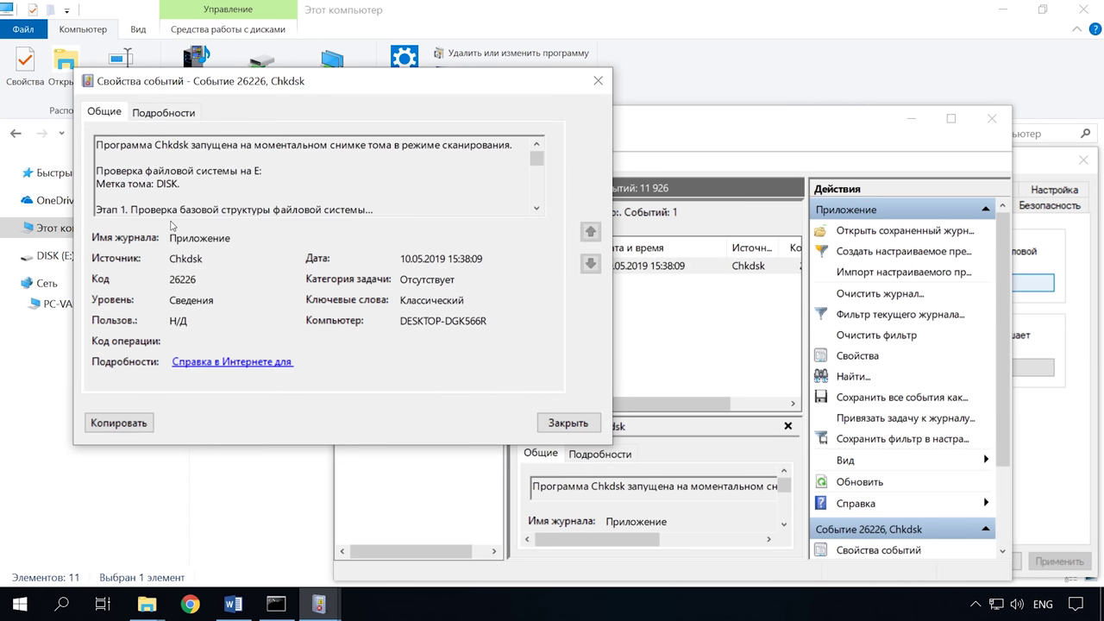
scroll(337, 176, "down", 3)
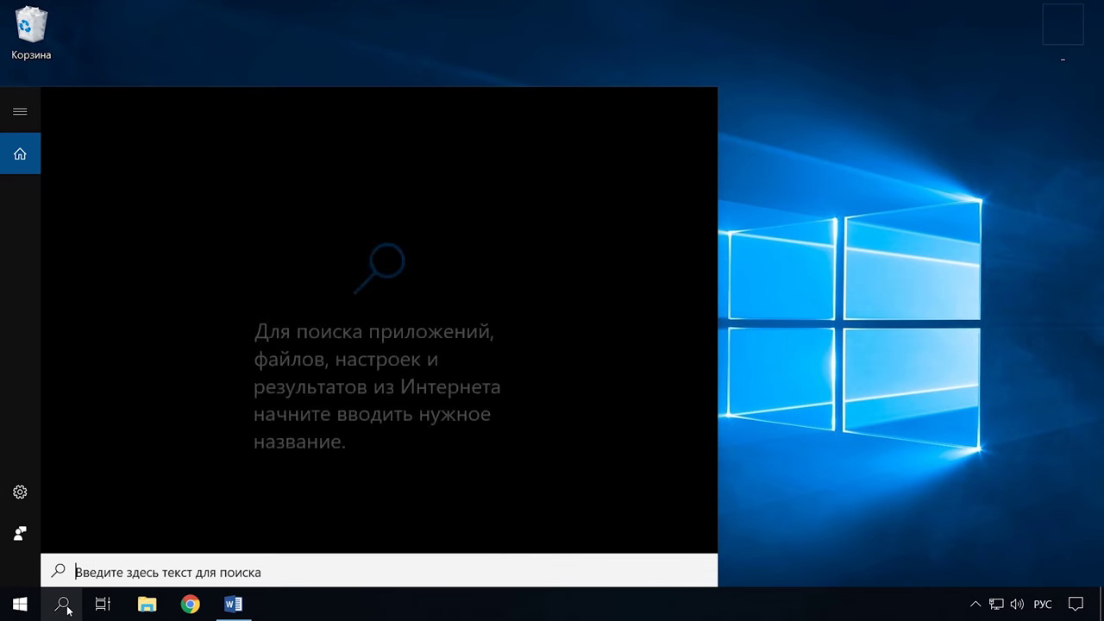
Find cmd with the Windows search, start it as administrator and enter the chkdsk command.
type("cmd")
right_click(130, 178)
left_click(172, 192)
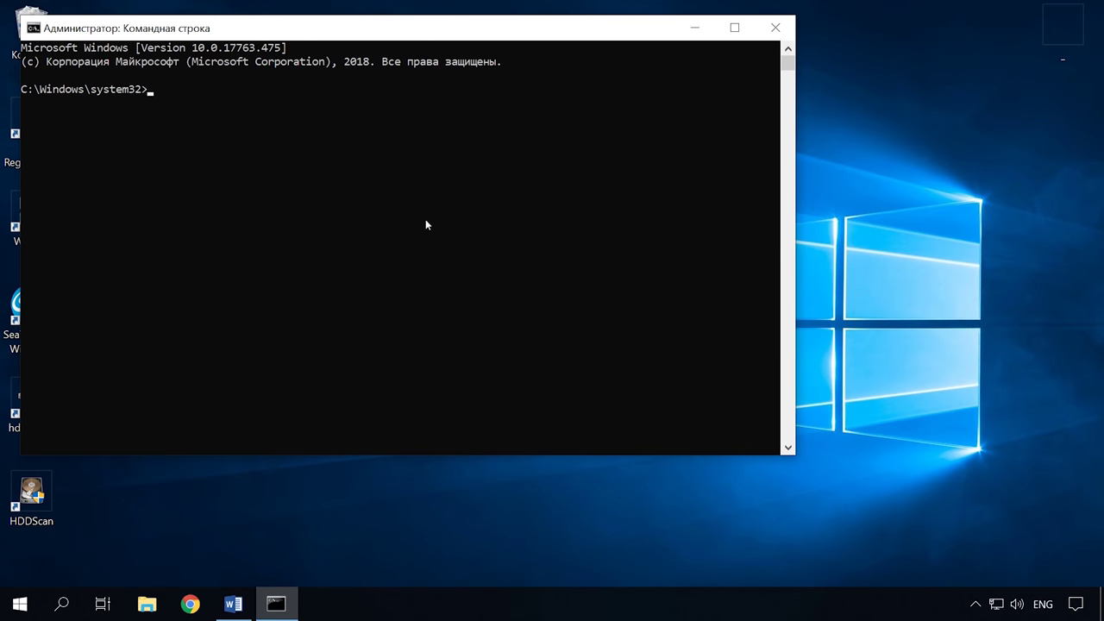
type("chkdsk")
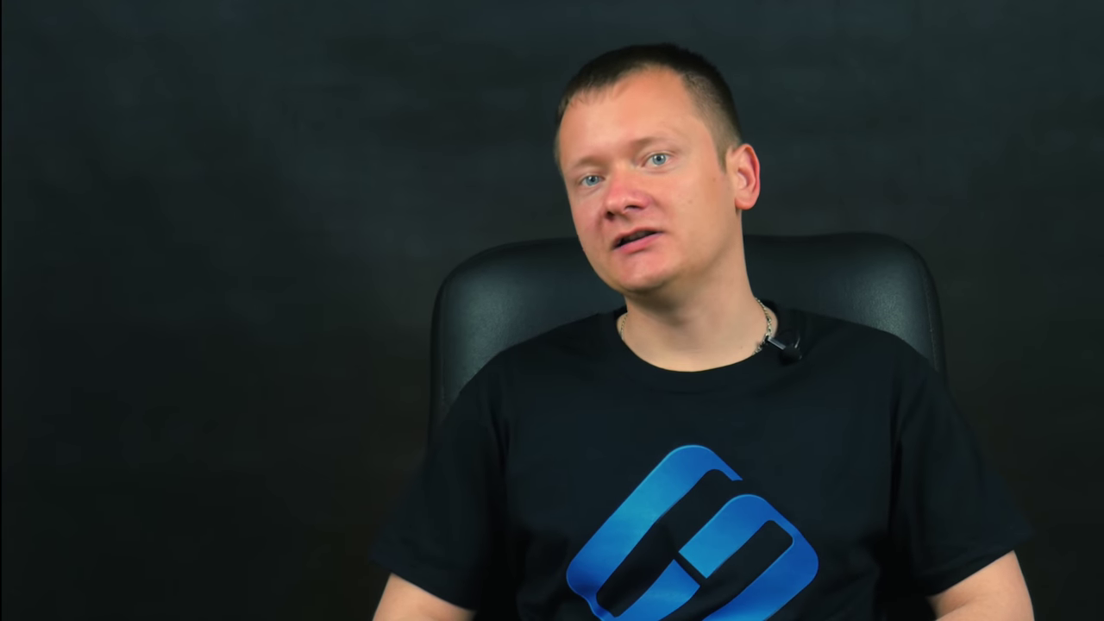